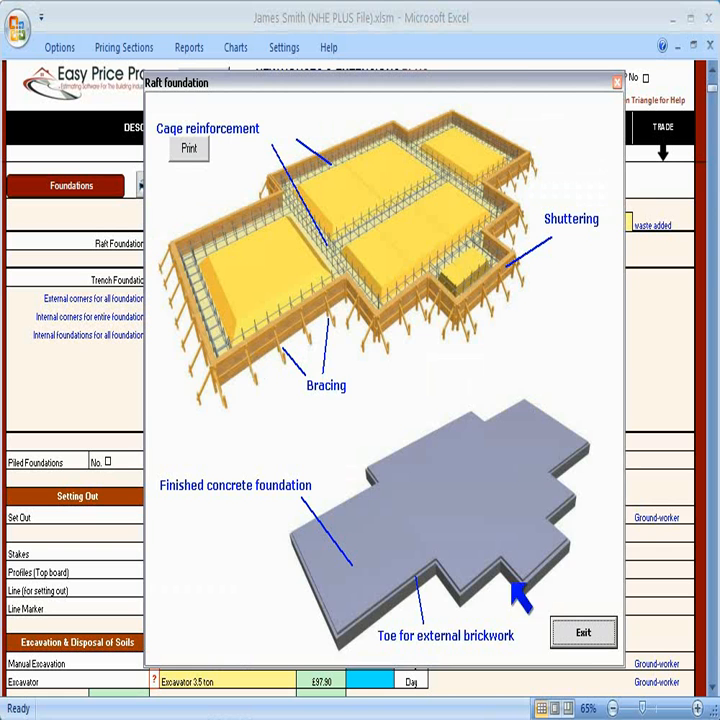
Close the raft foundation illustration and view the help illustration for trench foundations.
click(590, 632)
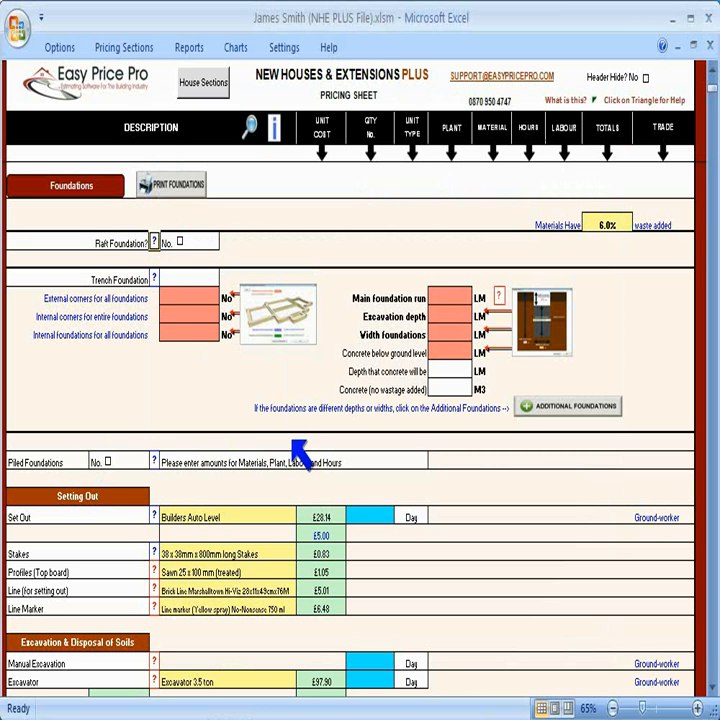
click(155, 280)
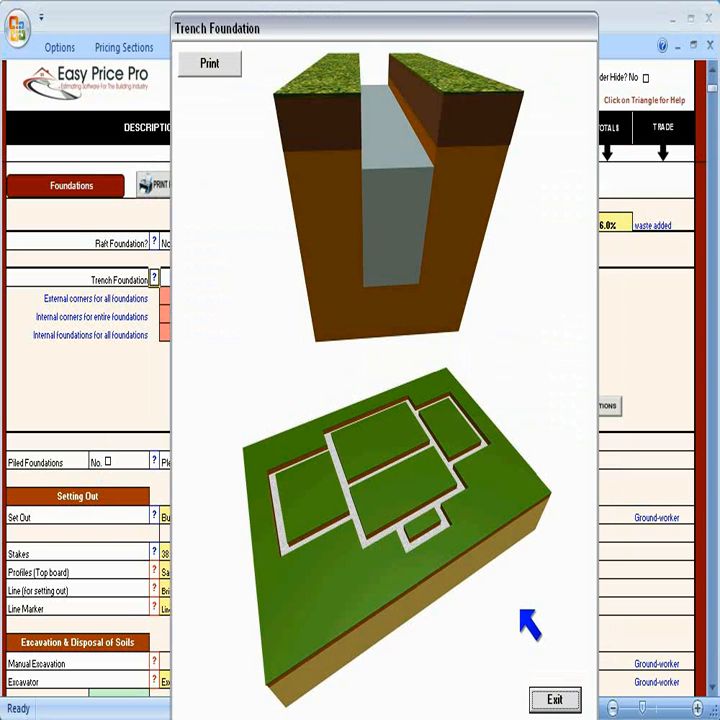
click(555, 698)
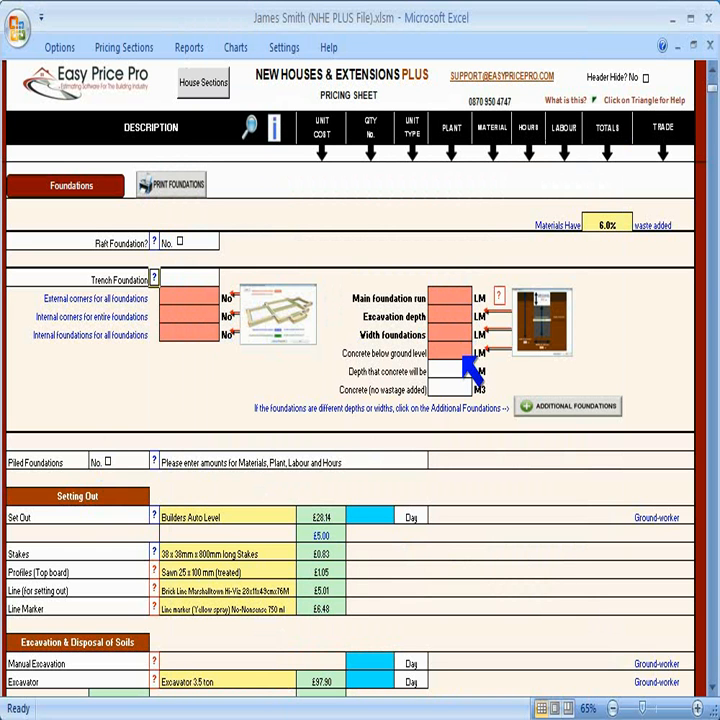
Examine the foundation depth and width diagram and its list of concrete types without entering anything.
click(555, 342)
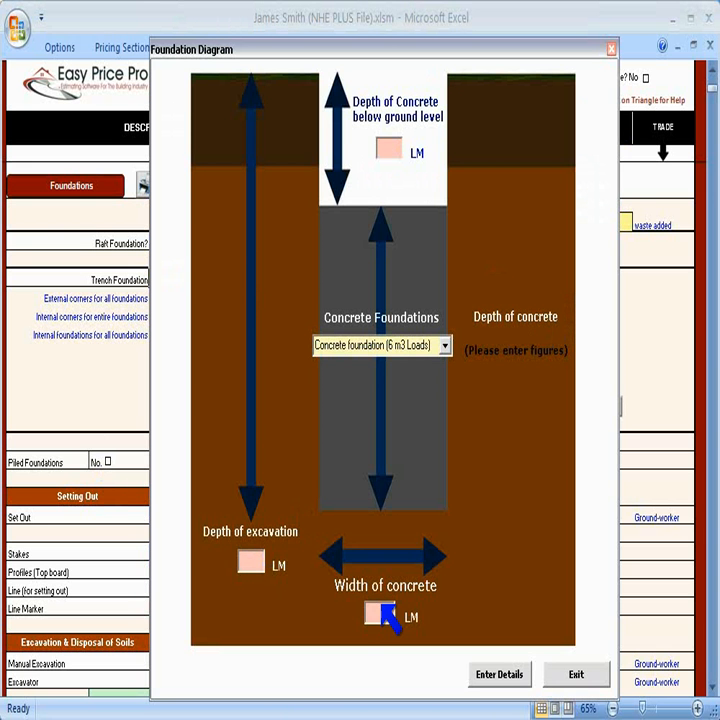
click(445, 346)
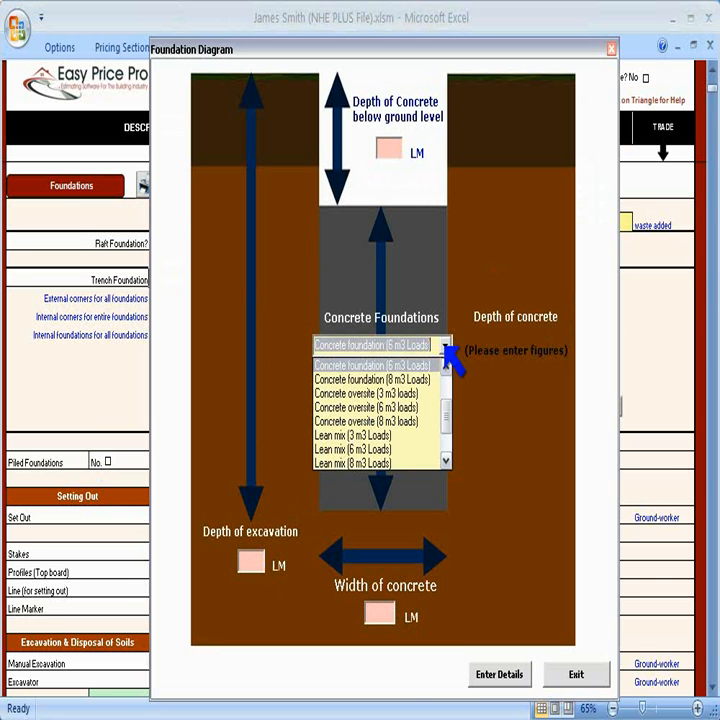
click(447, 345)
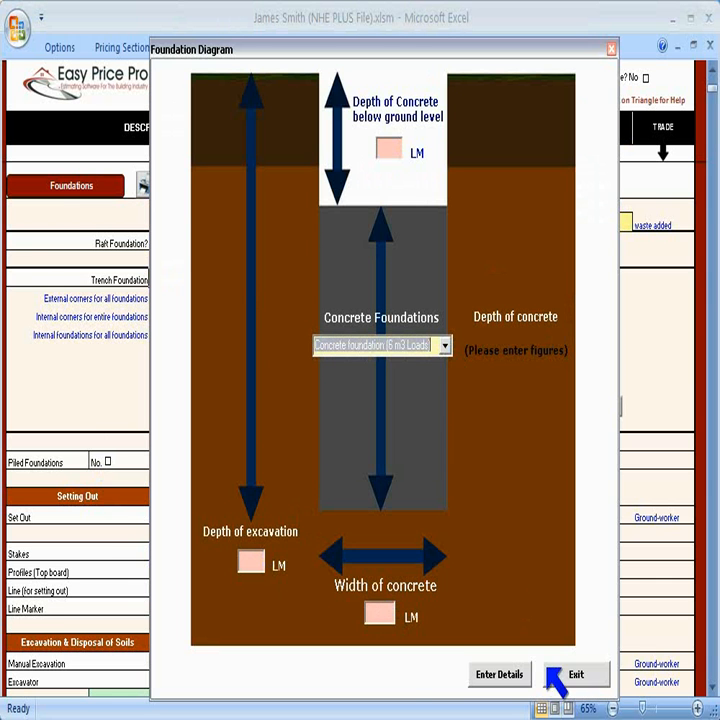
click(574, 678)
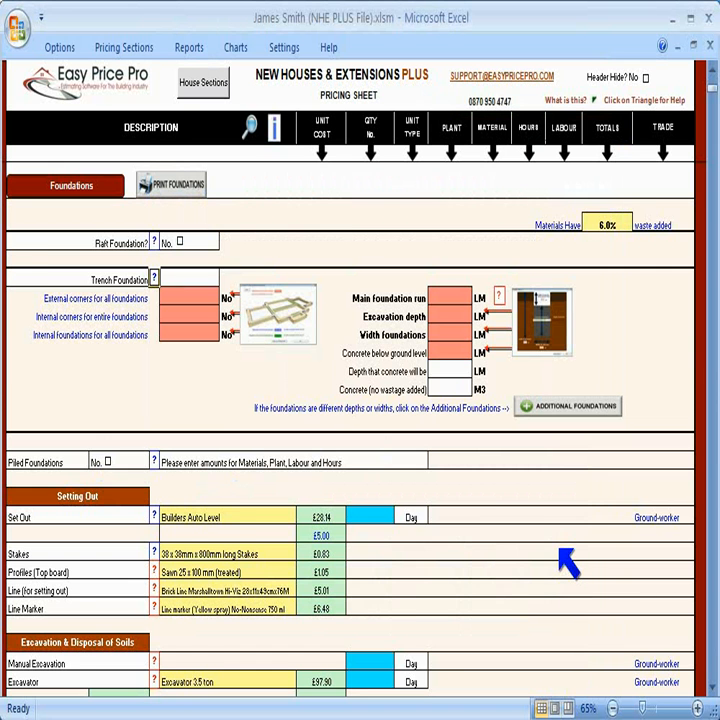
View the trench foundation illustration again and the oversite concrete diagram in the Ground Floor section.
scroll(514, 511, down, 1)
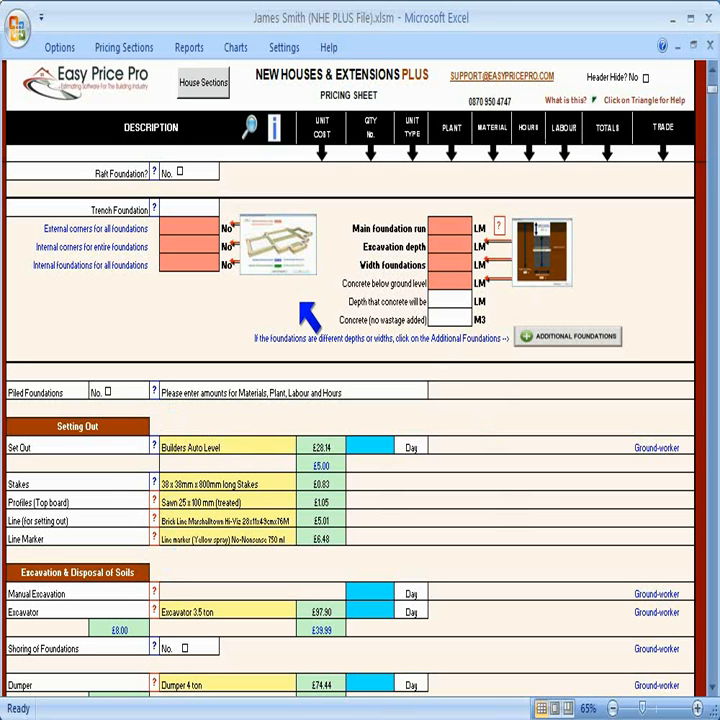
click(156, 210)
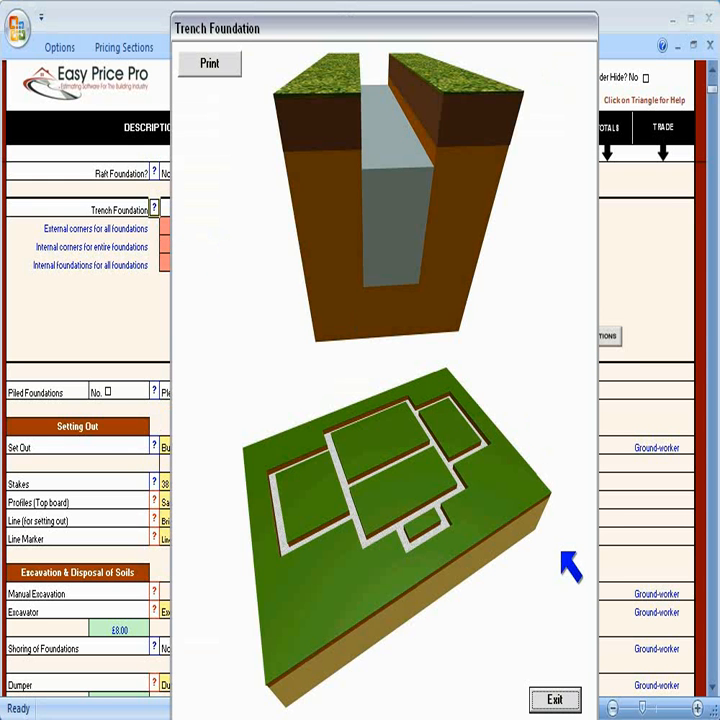
click(552, 697)
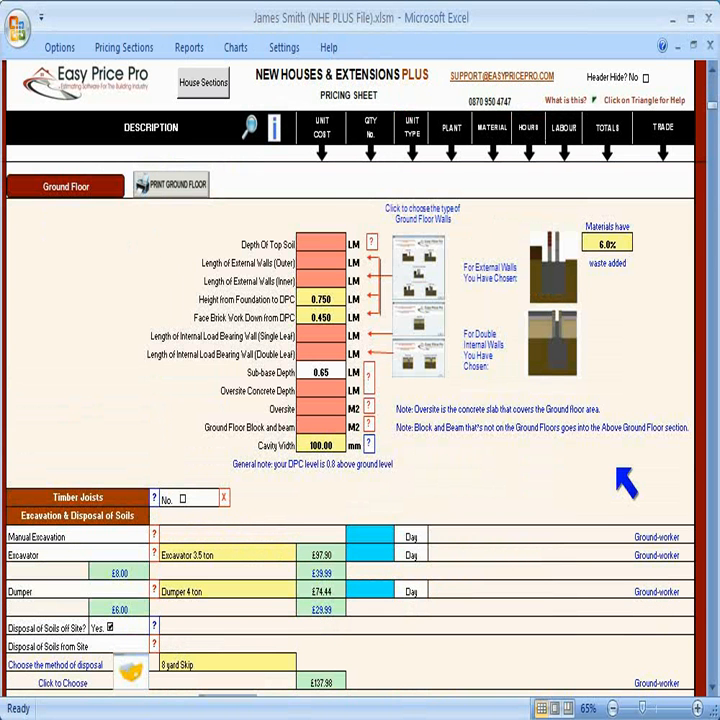
click(370, 407)
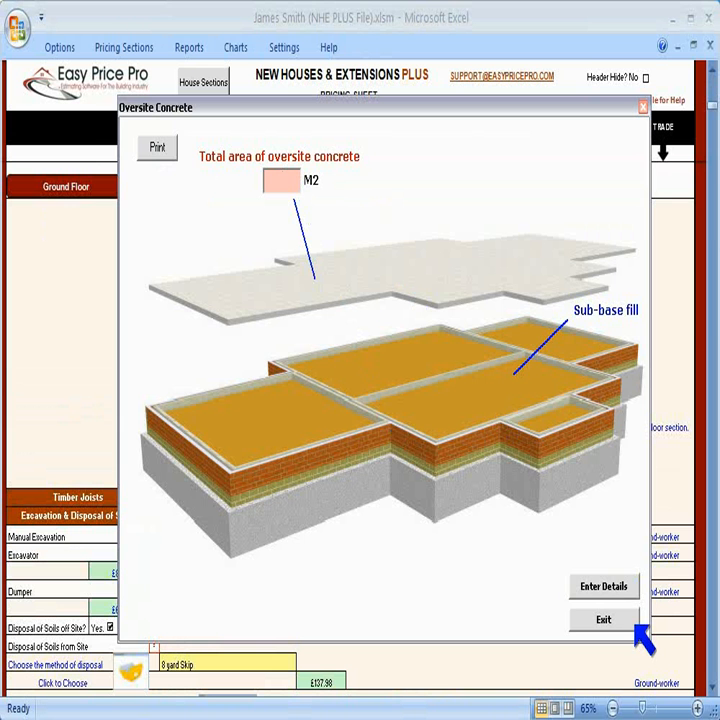
click(635, 626)
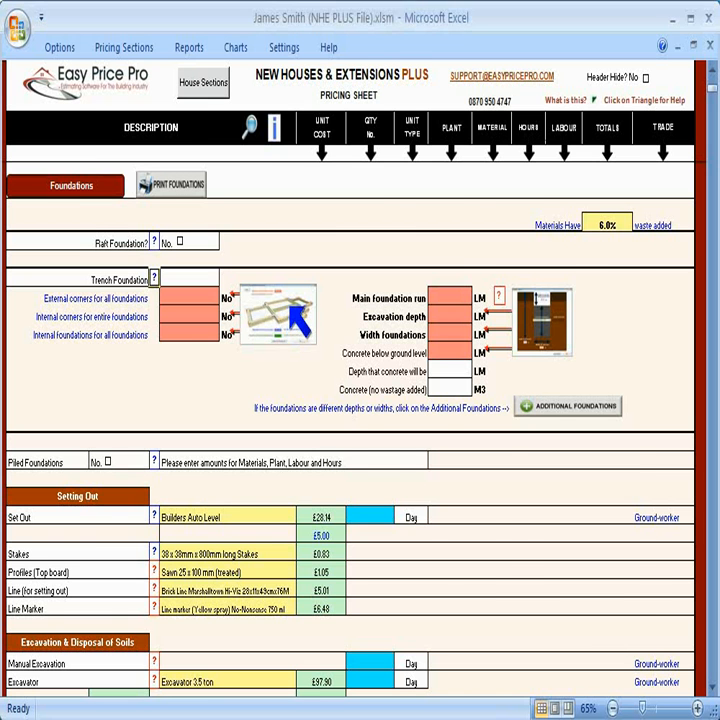
Enter 10 external corners, 6 internal corners and 4 internal foundations for the trench foundation onto the pricing sheet.
click(278, 308)
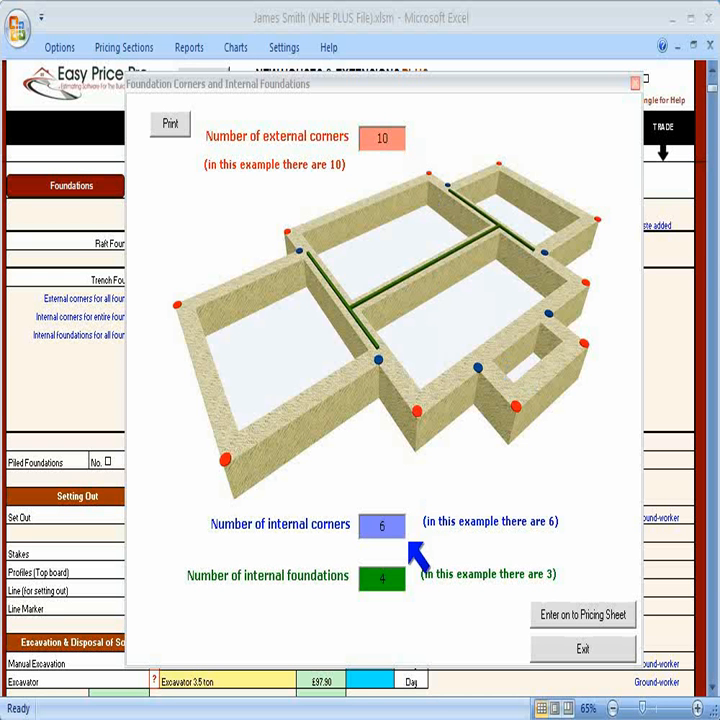
click(575, 613)
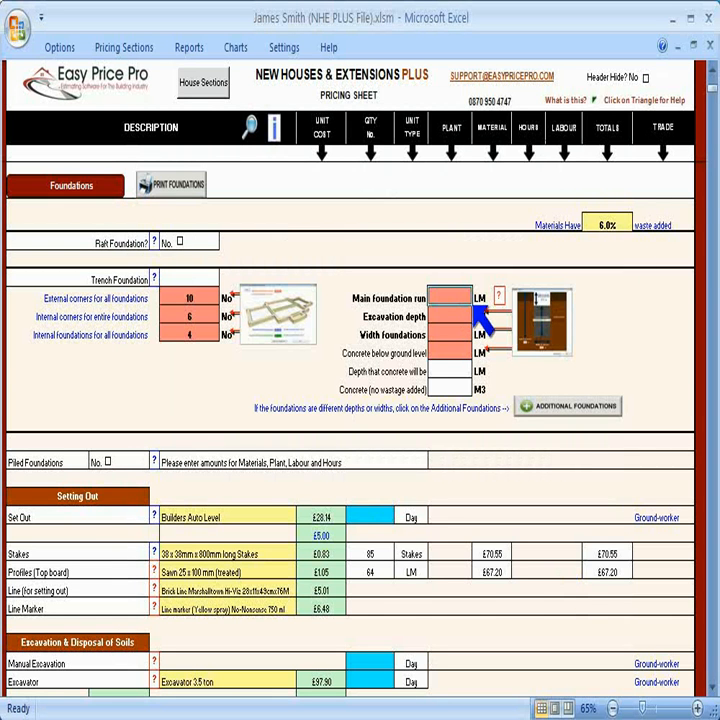
Set main foundation run 79, excavation depth 1, width 0.6 and concrete below ground level 0.3 LM, and check them in the foundation diagram.
text(79)
key(Return)
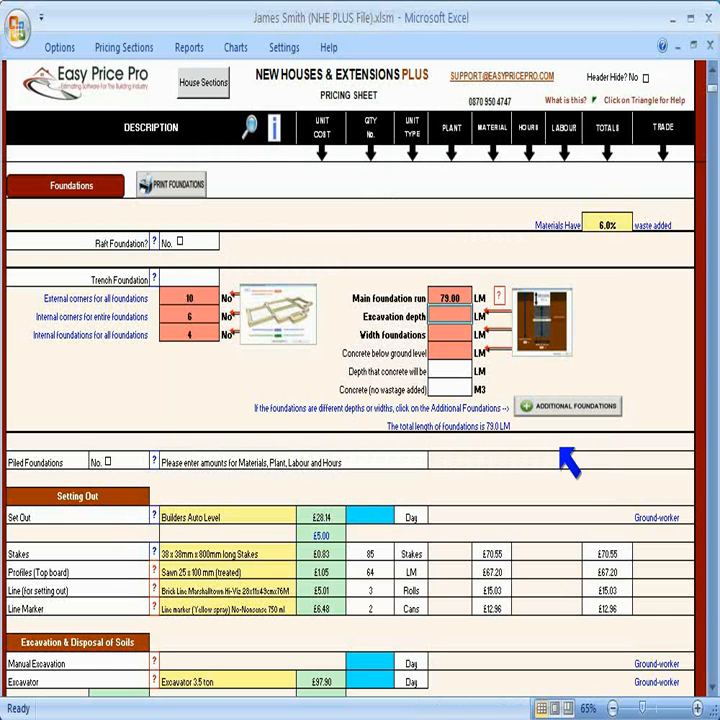
text(1)
key(Return)
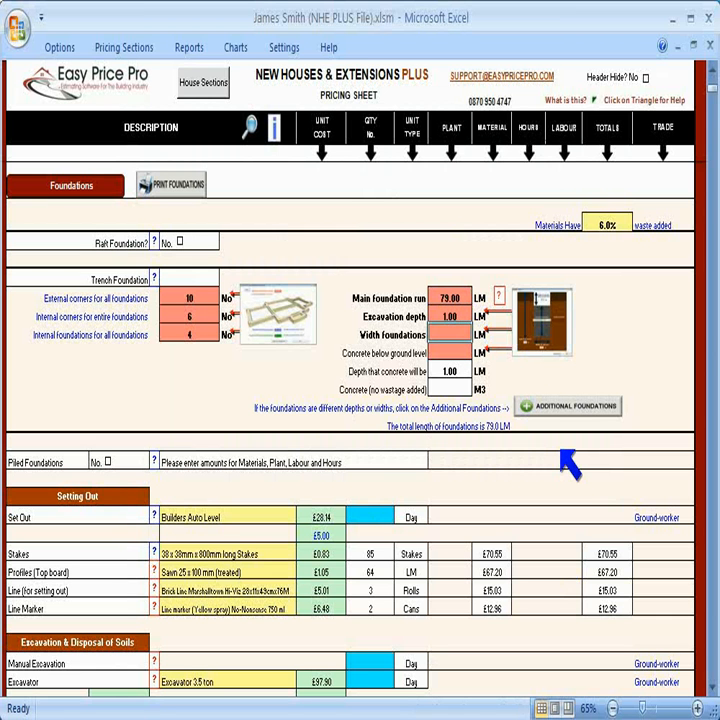
text(0.6)
key(Return)
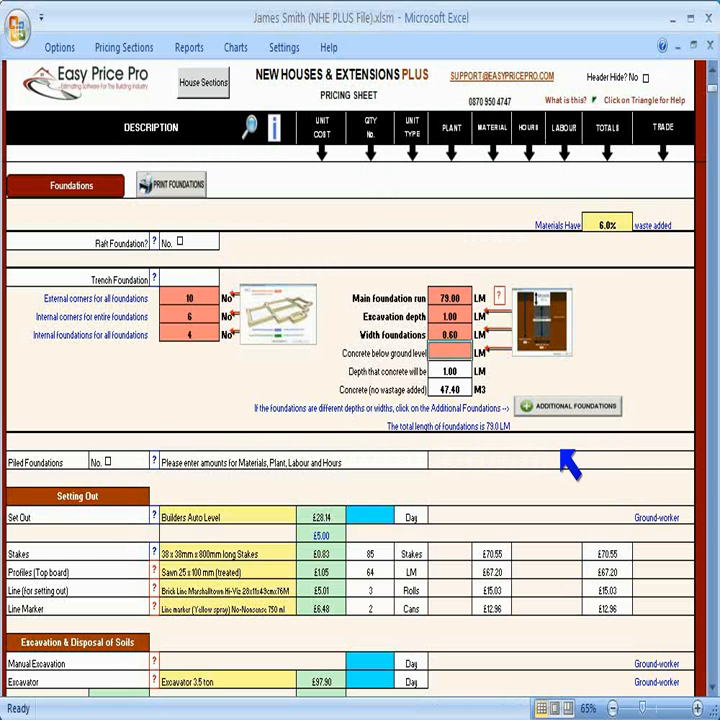
text(.3)
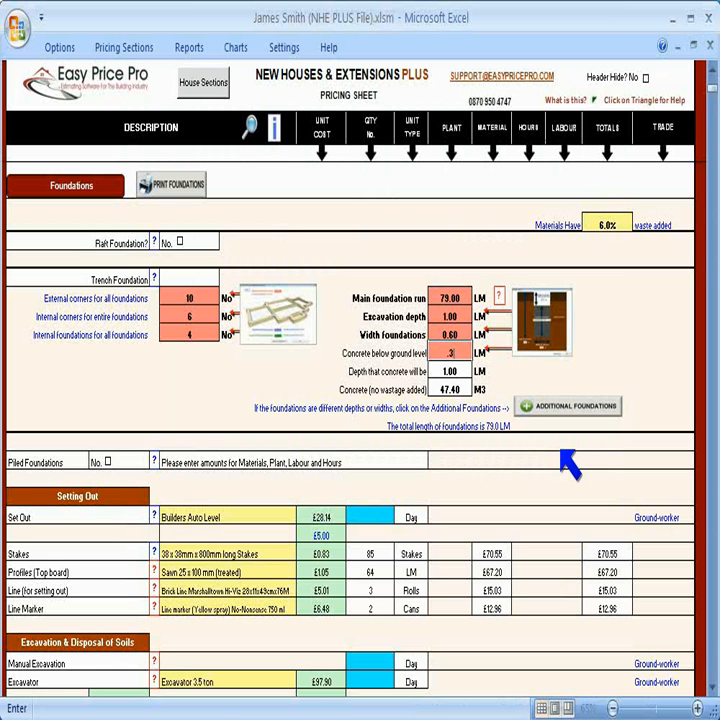
key(Return)
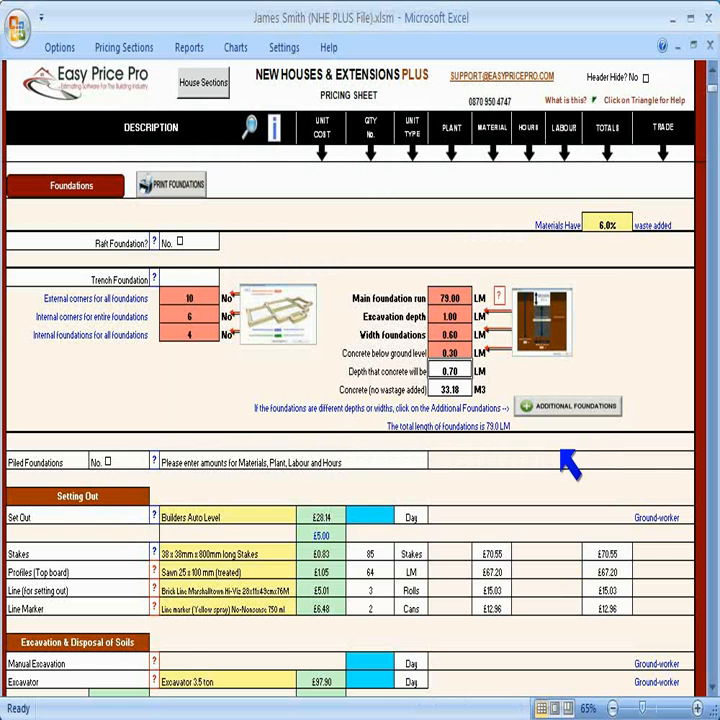
click(549, 338)
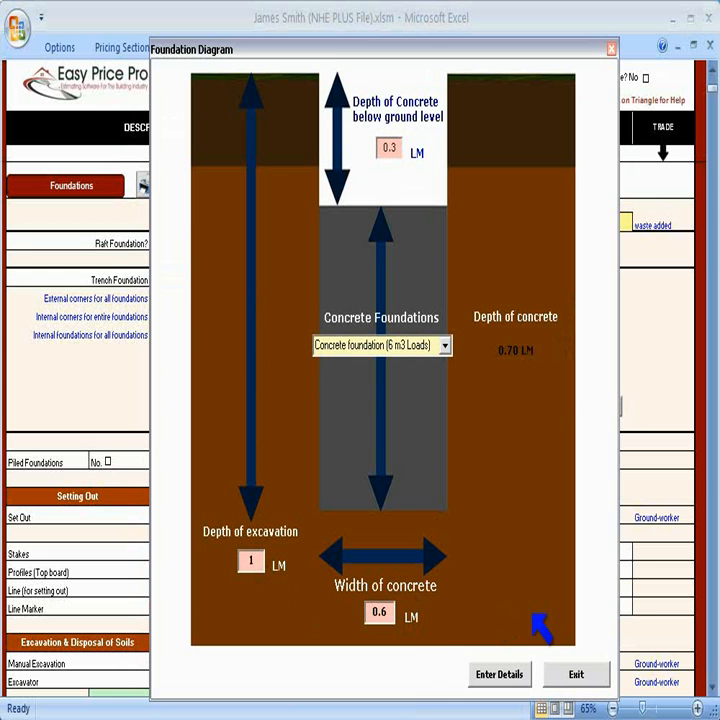
click(583, 677)
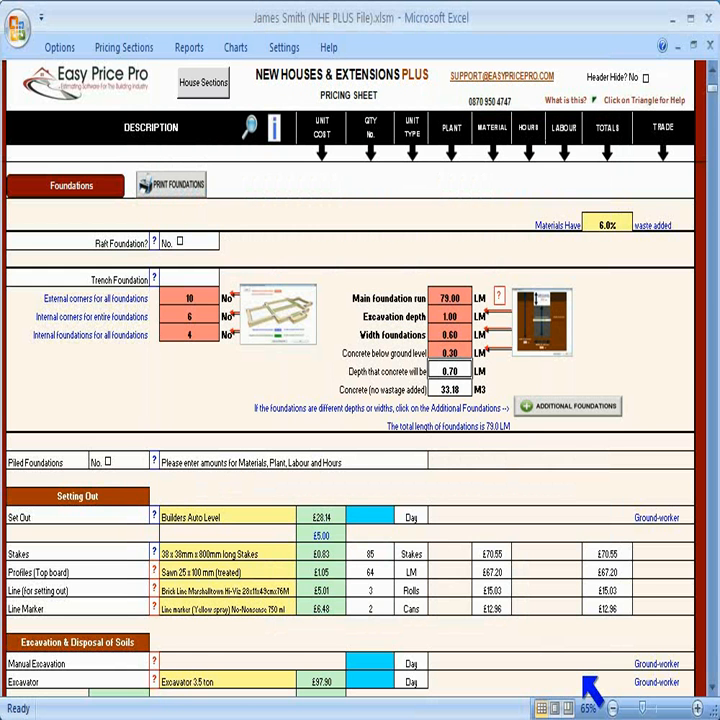
Set the Builders Auto Level quantity for Set Out to 1 day and review the setting-out costs.
scroll(590, 688, down, 2)
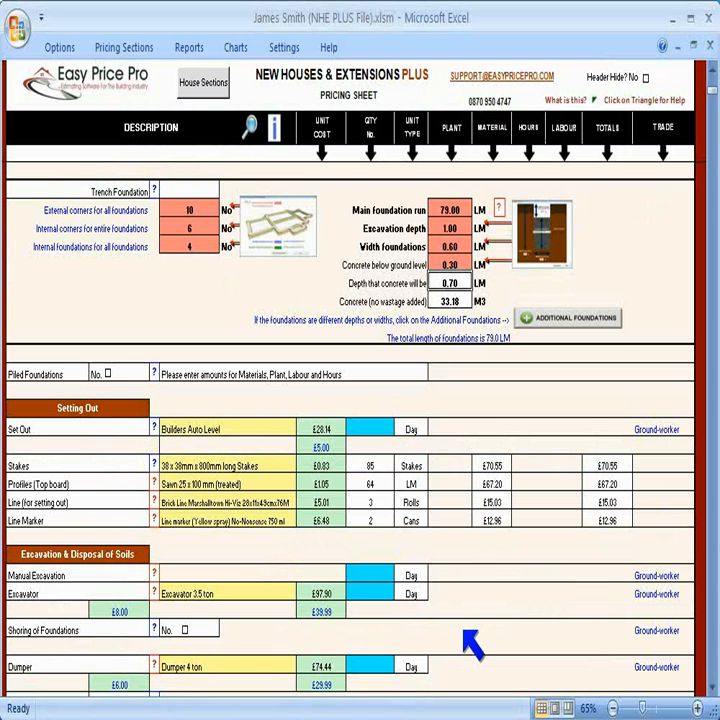
click(384, 428)
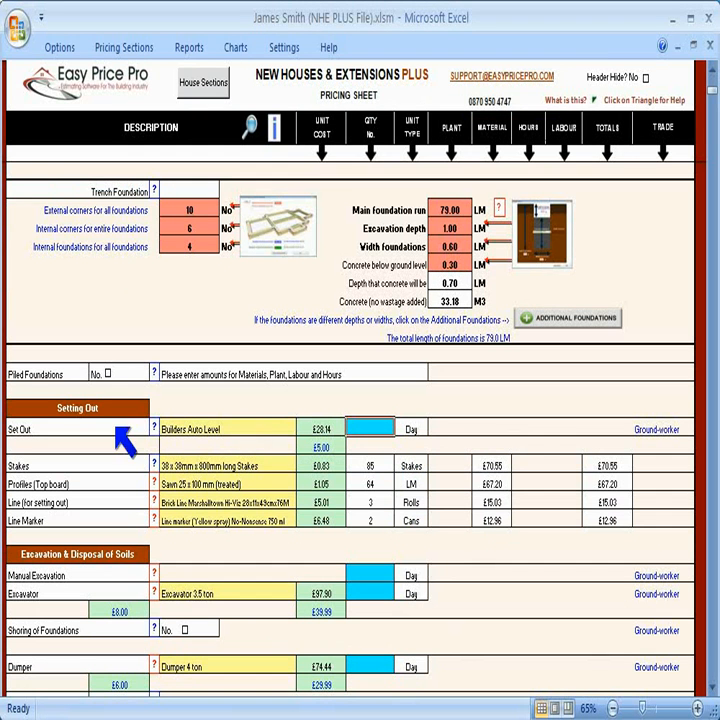
text(1)
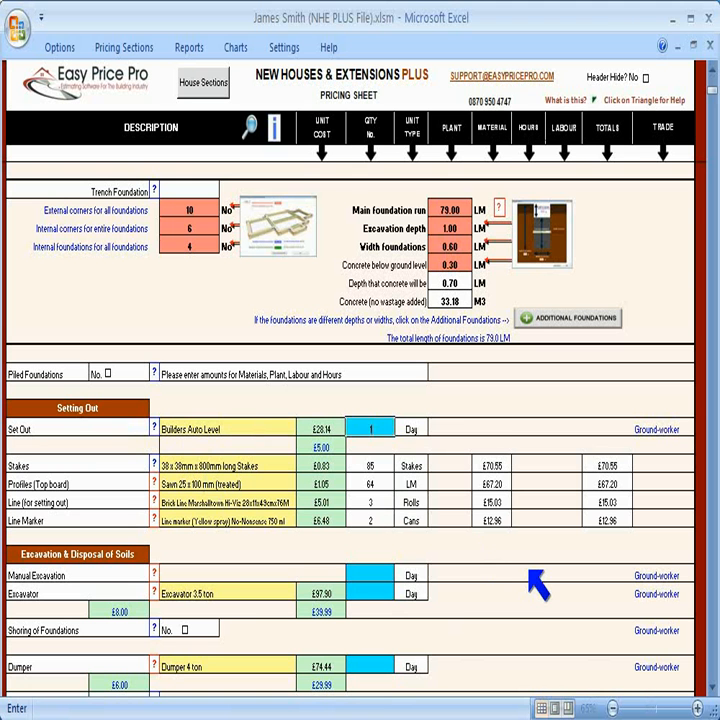
key(Return)
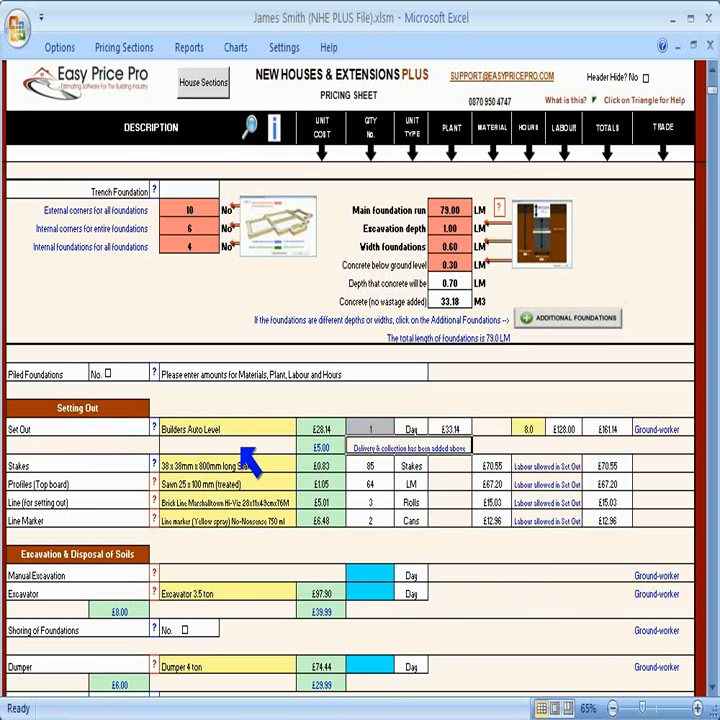
drag(112, 463, 627, 458)
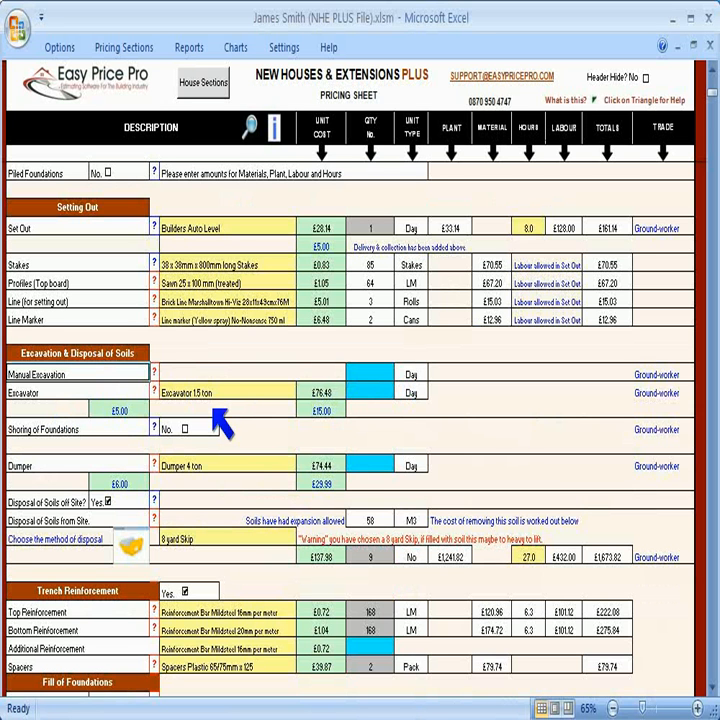
Set the excavator quantity to 3 days and change the machine to Excavator 3.5 ton.
click(378, 396)
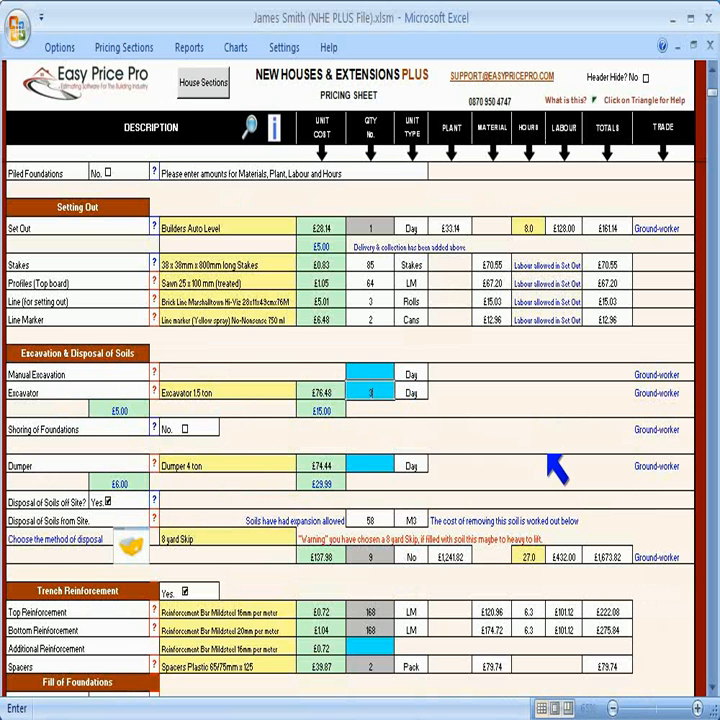
text(3)
key(Return)
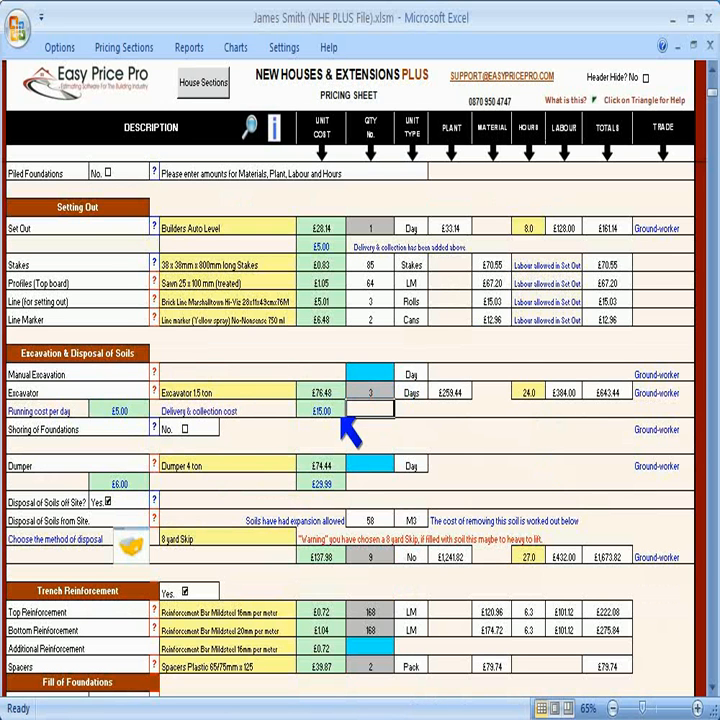
click(290, 393)
click(303, 393)
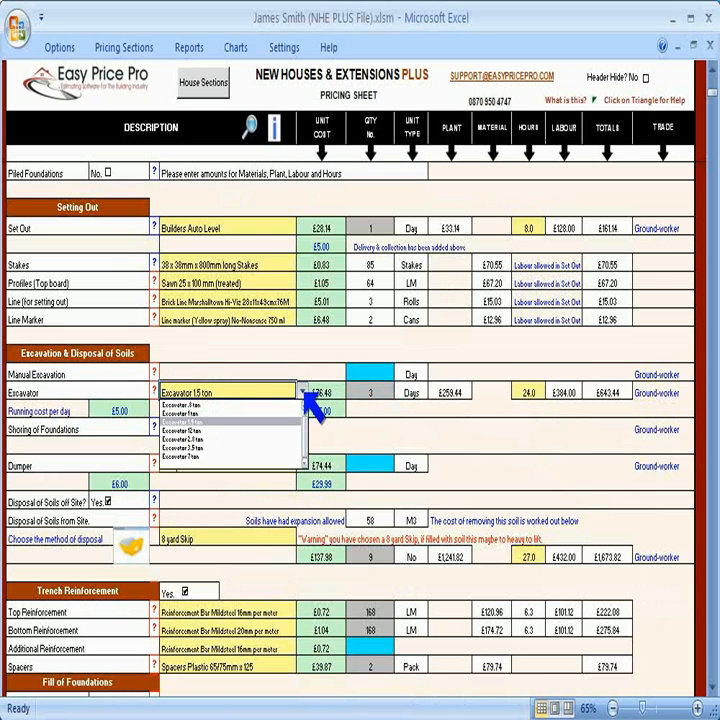
click(291, 457)
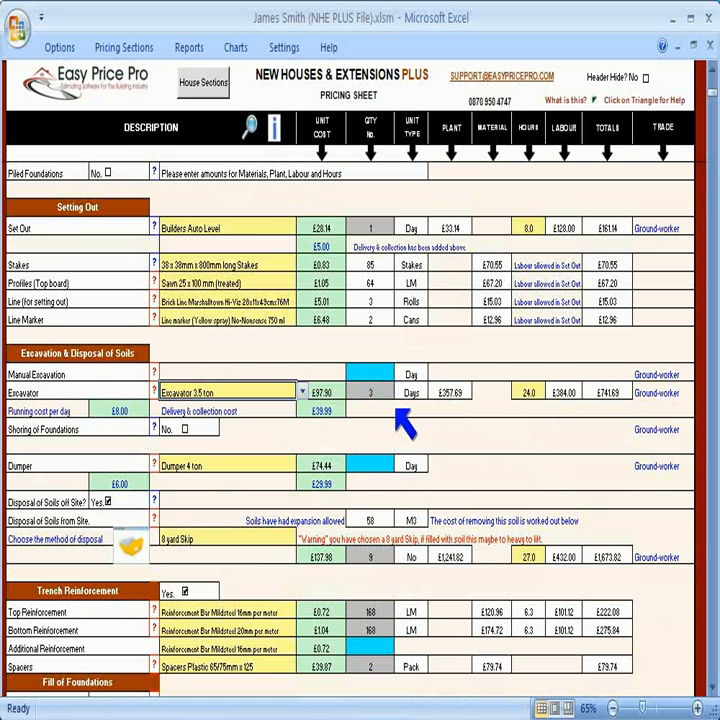
Set the Dumper 4 ton quantity to 3 days and choose Tipper Lorry with Grab (17.5 Ton) as the soil disposal method.
scroll(398, 416, down, 2)
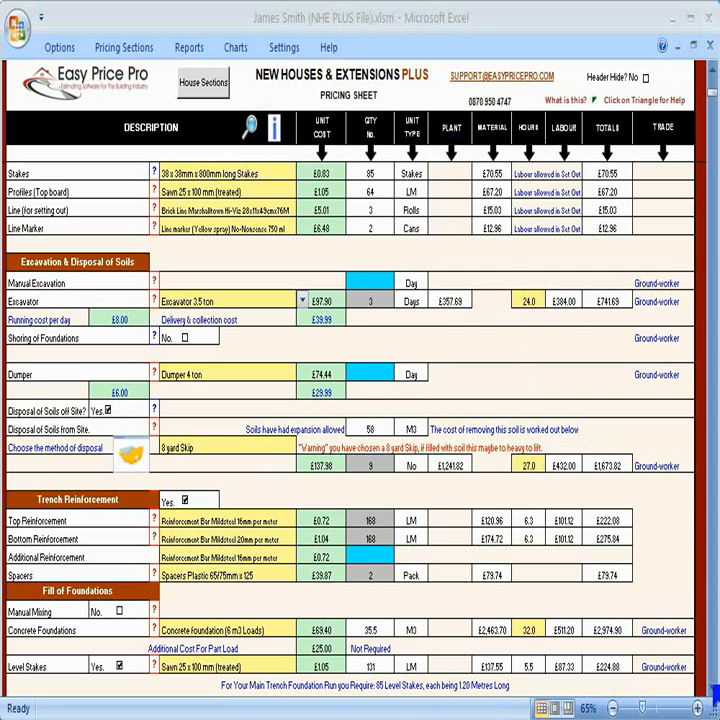
scroll(360, 400, down, 1)
scroll(360, 400, down, 1)
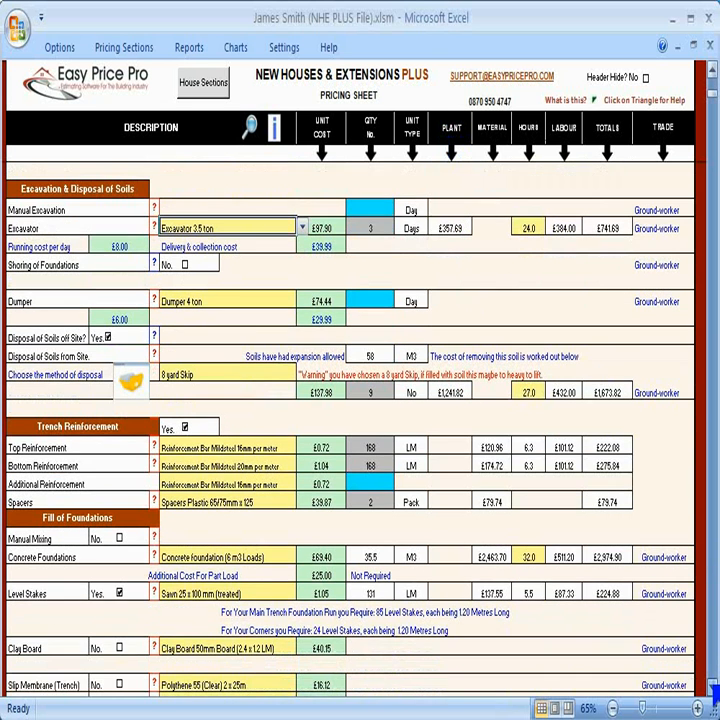
scroll(360, 400, down, 2)
scroll(360, 400, down, 2)
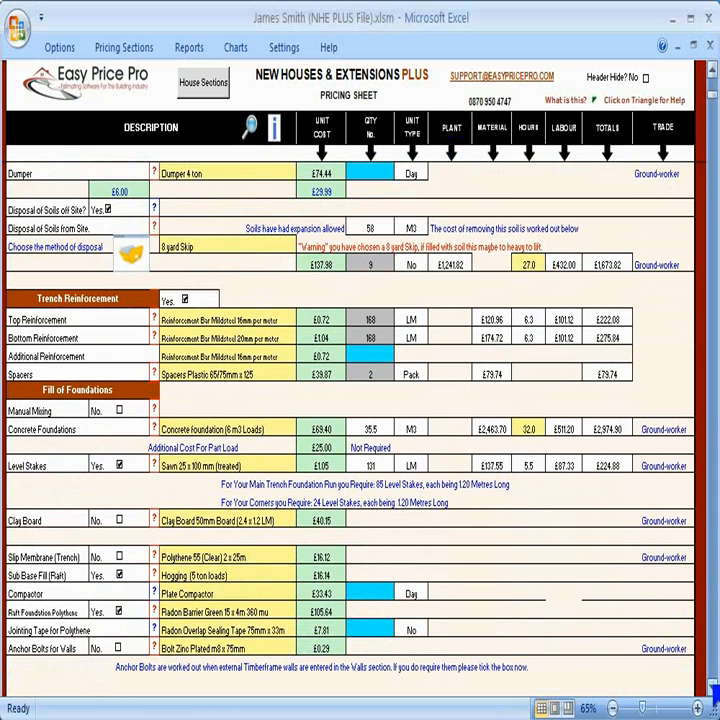
scroll(455, 450, up, 5)
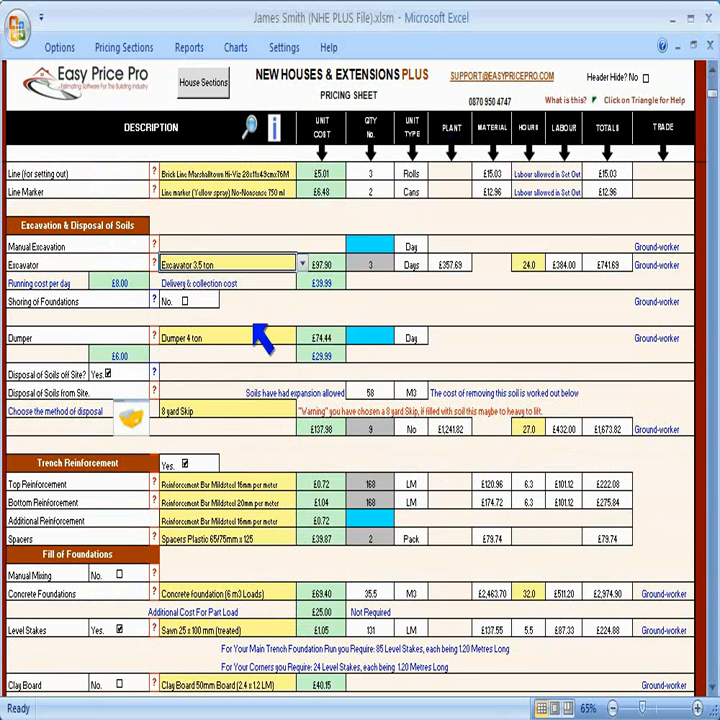
click(367, 334)
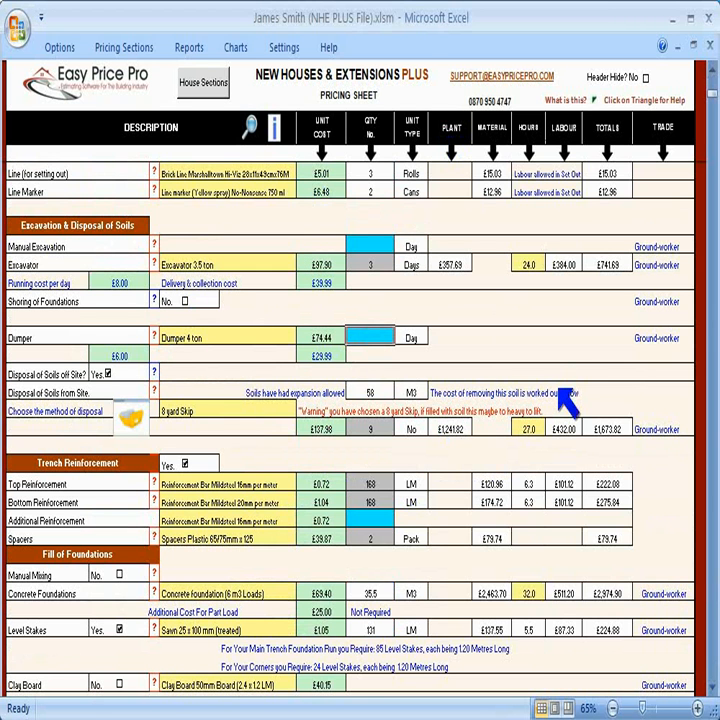
text(3)
key(Return)
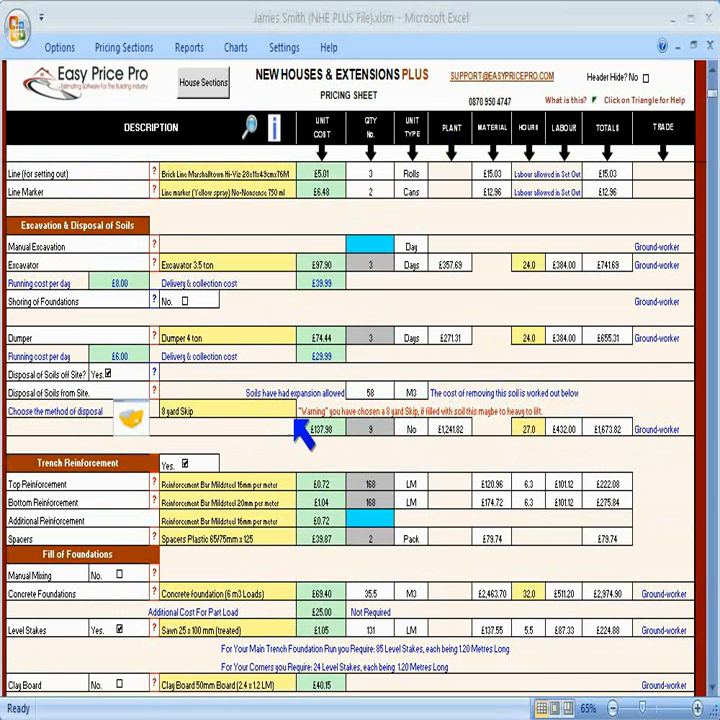
click(138, 422)
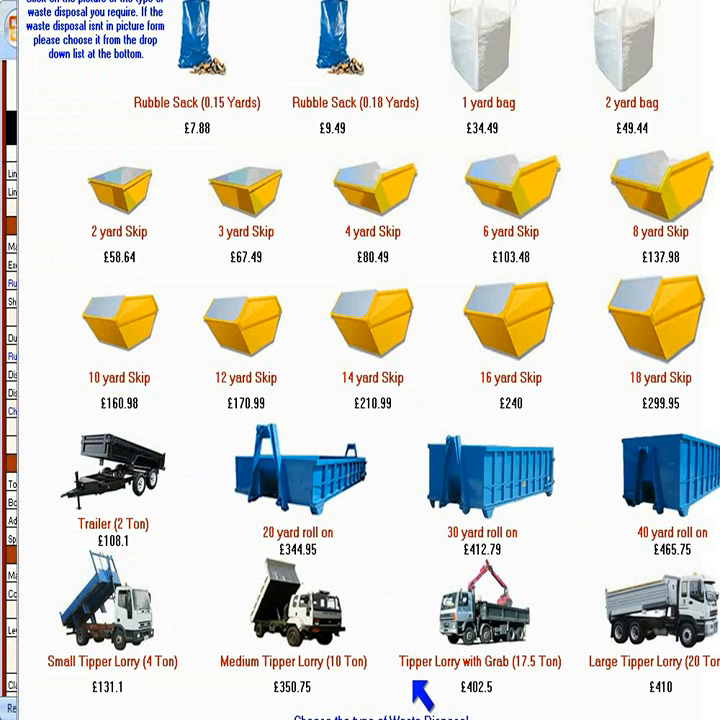
click(498, 638)
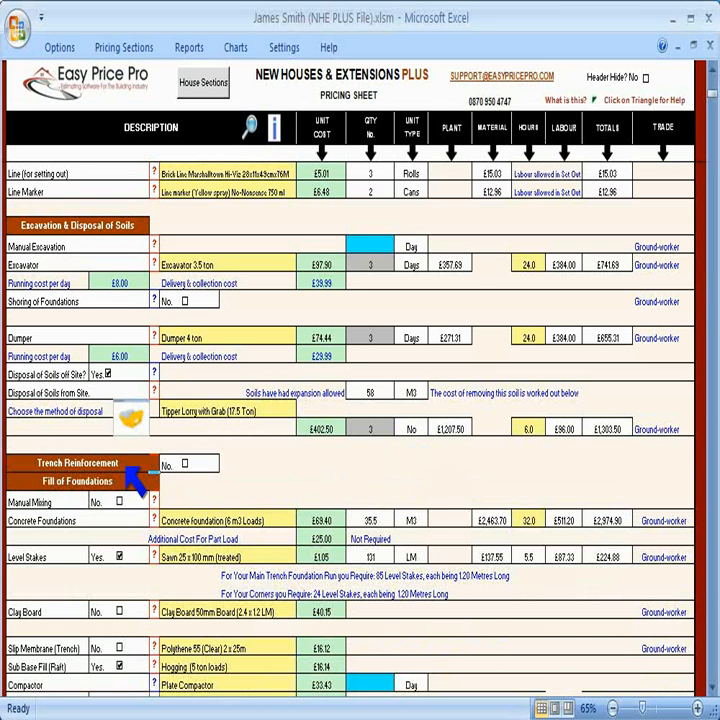
Include Trench Reinforcement in the pricing and review the number of bars required for its top and bottom rows.
click(185, 465)
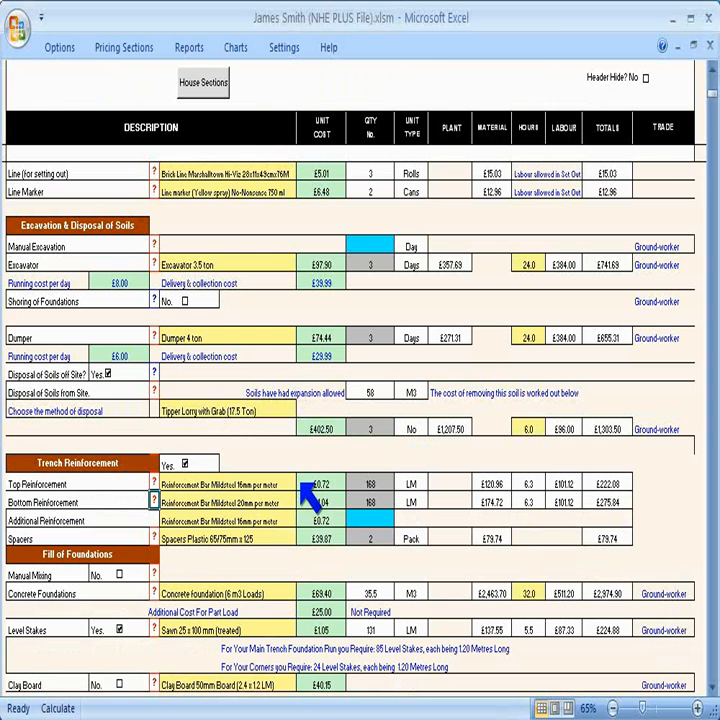
click(155, 483)
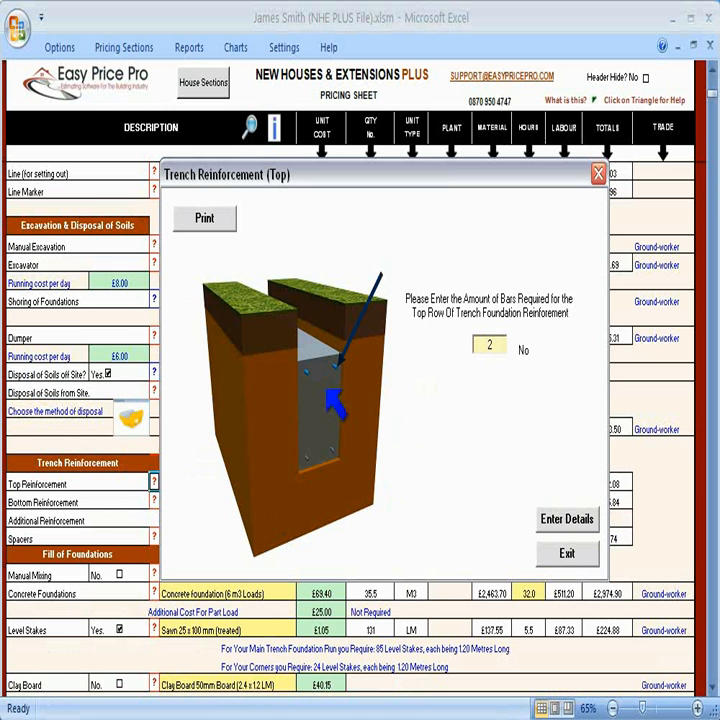
click(567, 553)
click(155, 501)
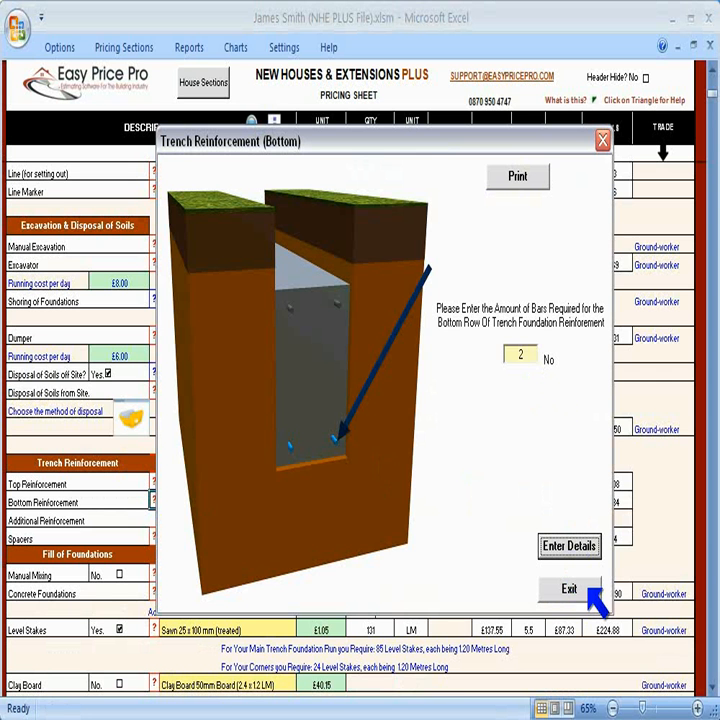
click(590, 589)
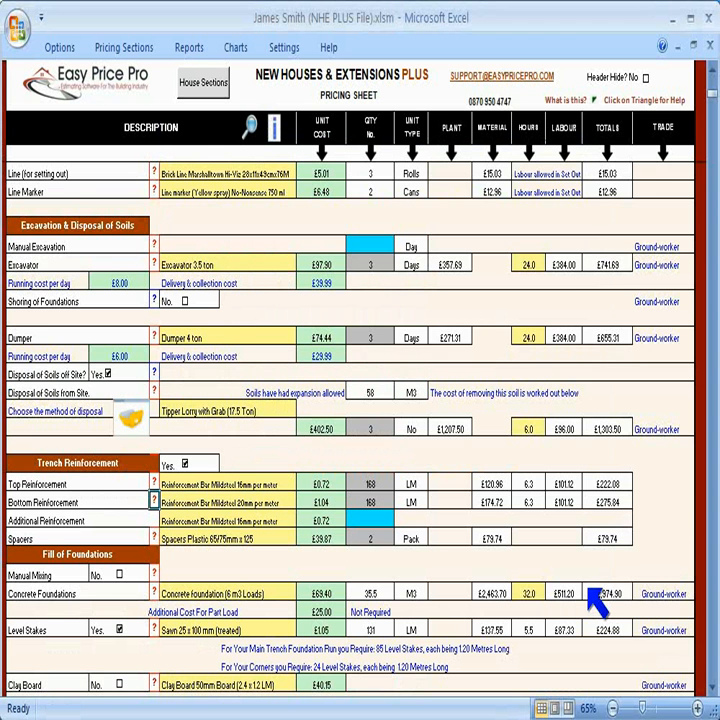
Look through the available concrete mixes and load sizes for Concrete Foundations without changing the selection.
scroll(589, 528, down, 2)
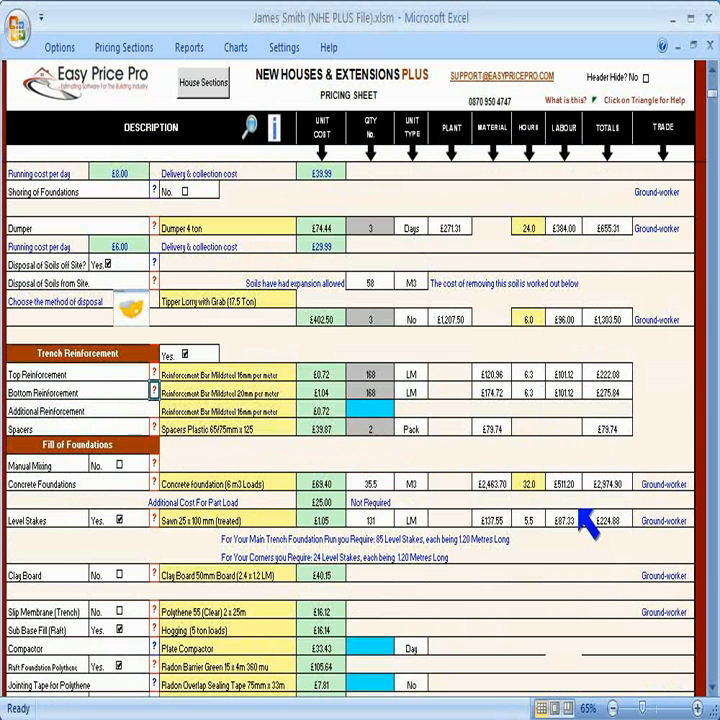
scroll(581, 518, down, 2)
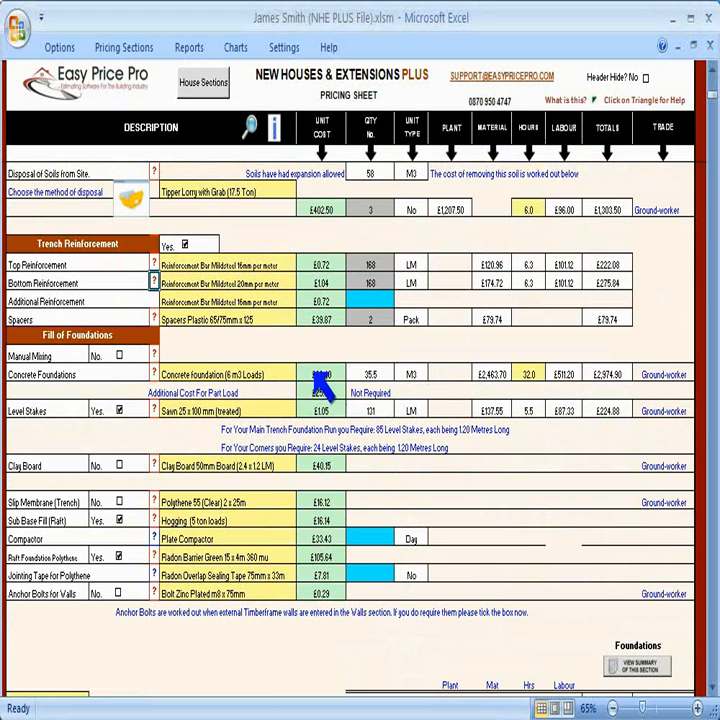
click(283, 377)
click(302, 373)
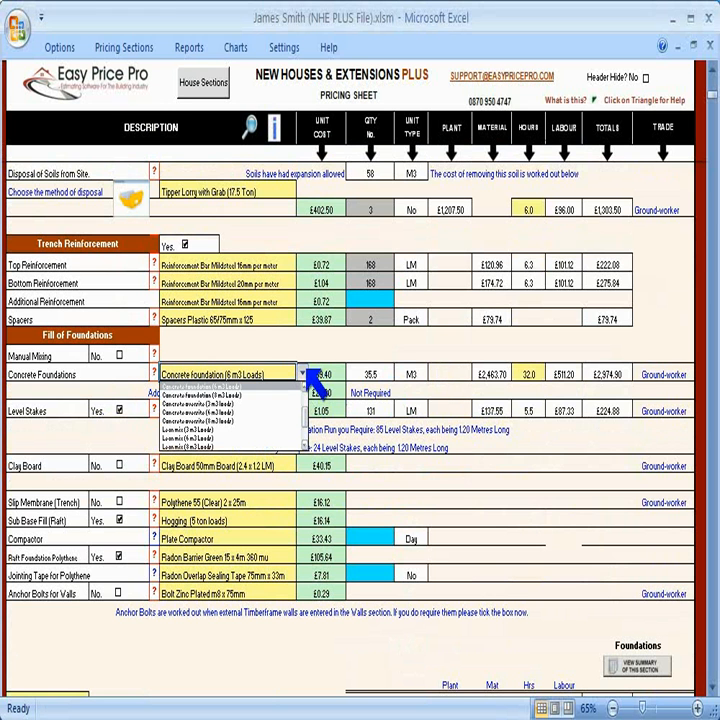
click(304, 373)
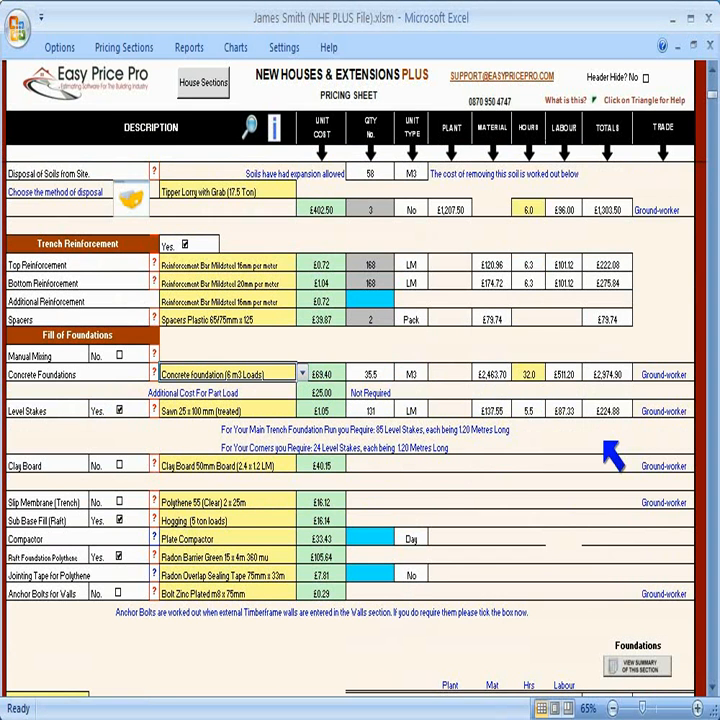
Examine the Concrete Foundations labour hours and the help explaining automatic hours per M3 of concrete.
click(541, 374)
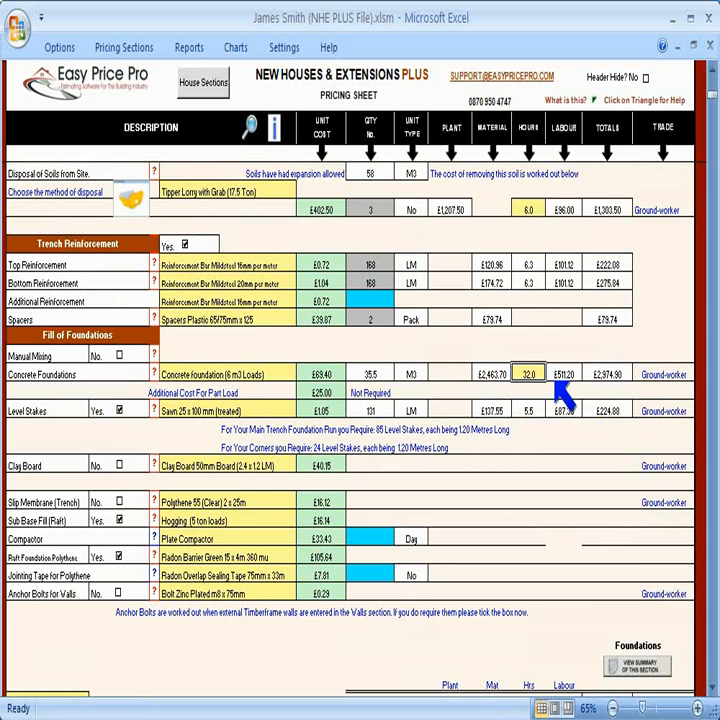
click(155, 373)
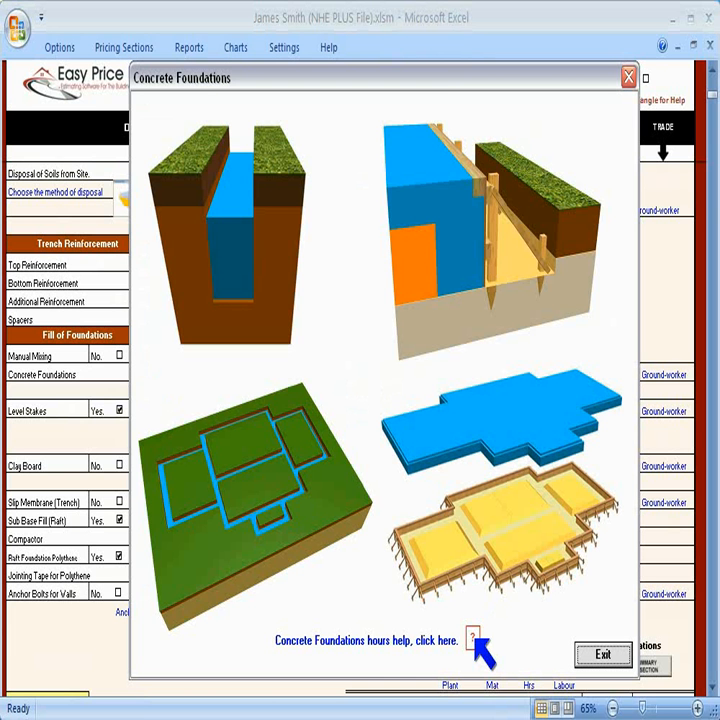
click(473, 638)
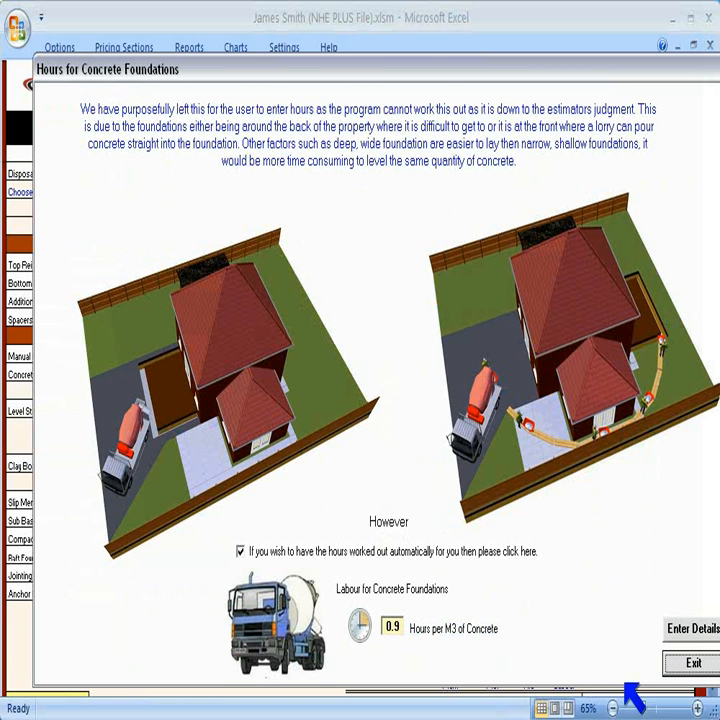
click(688, 664)
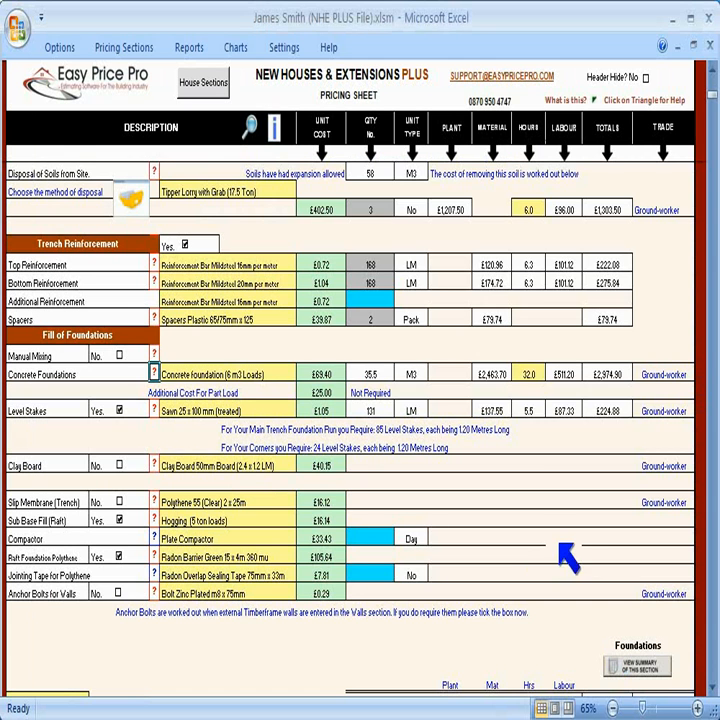
Set the waste added to foundation materials to 5% and review the Foundations section totals.
scroll(333, 402, up, 10)
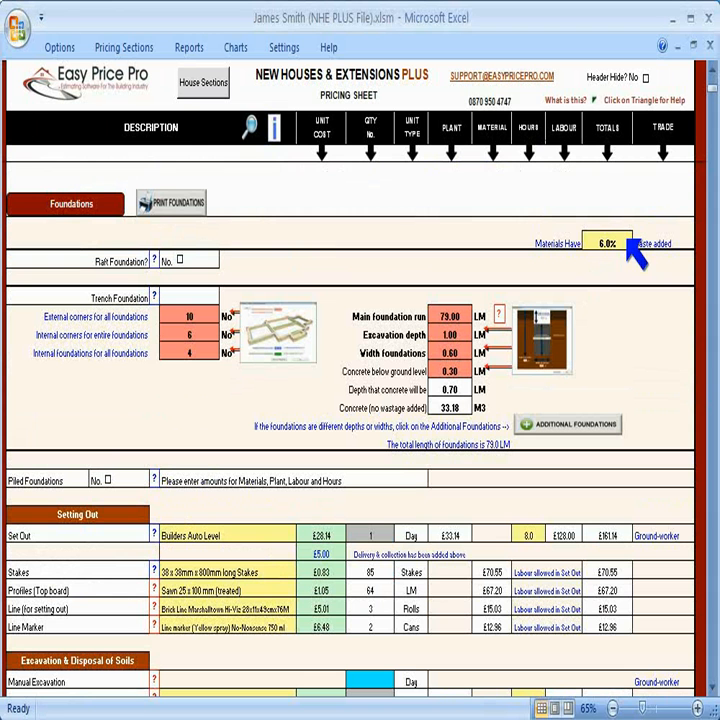
click(625, 243)
text(5)
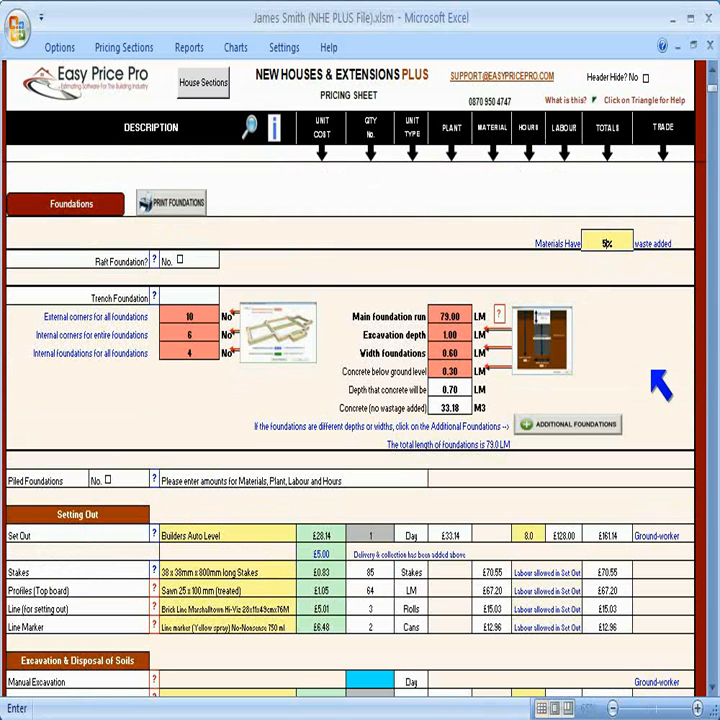
key(Return)
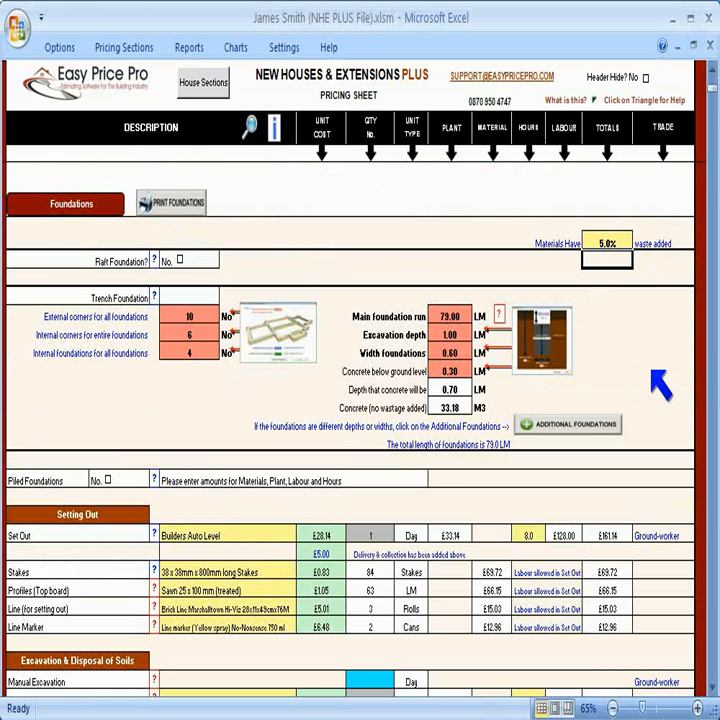
scroll(660, 385, down, 10)
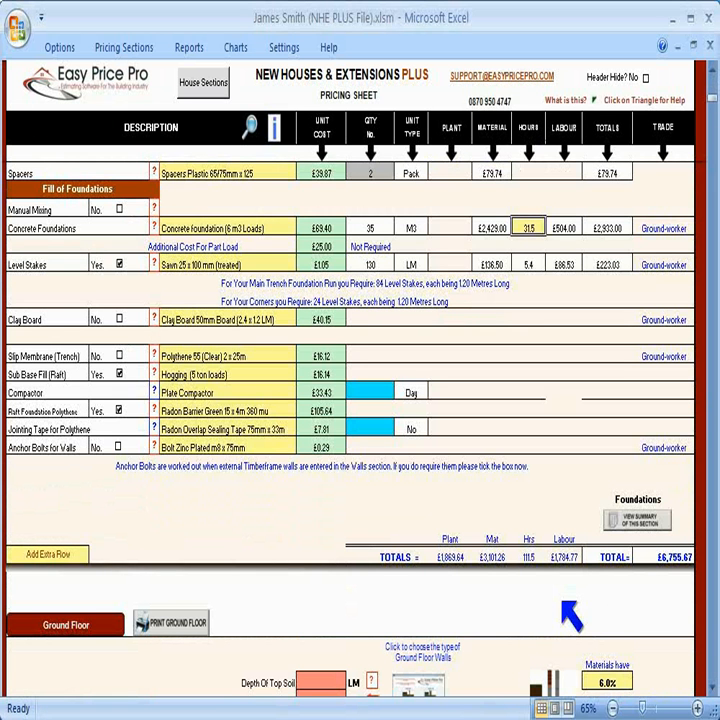